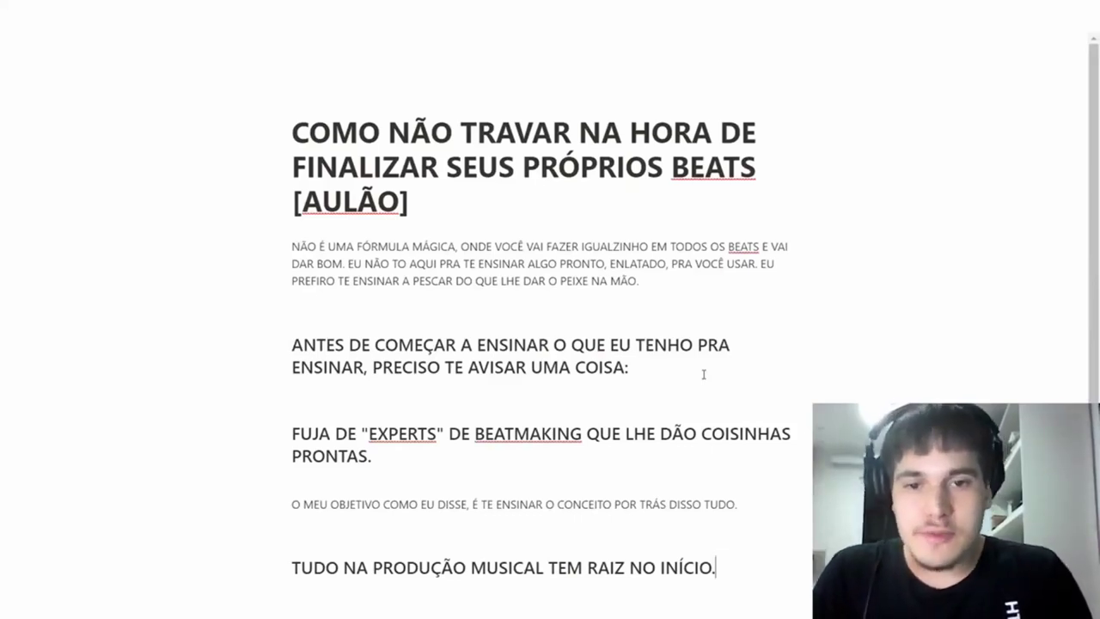
# - Finish the last heading with 'CÊ PRECISA PRIMEIRO TER UM BOM MATERIAL PRA TRABALHAR.'
pyautogui.write(' VOCÊ')
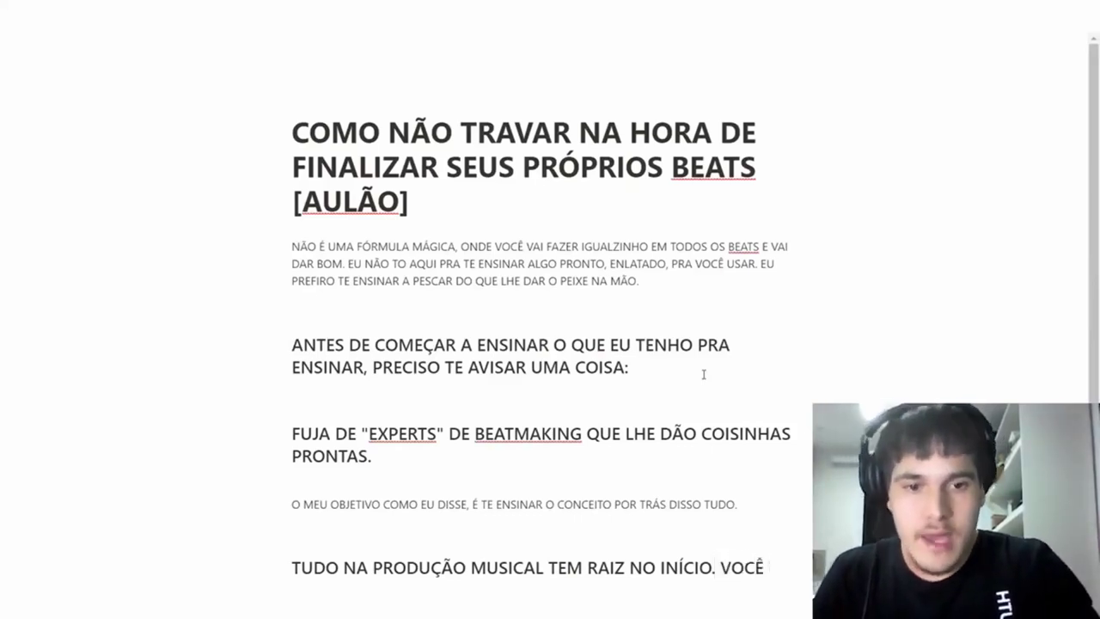
pyautogui.write(' PRECISA PRIMEIRO TER UM BOM MATER')
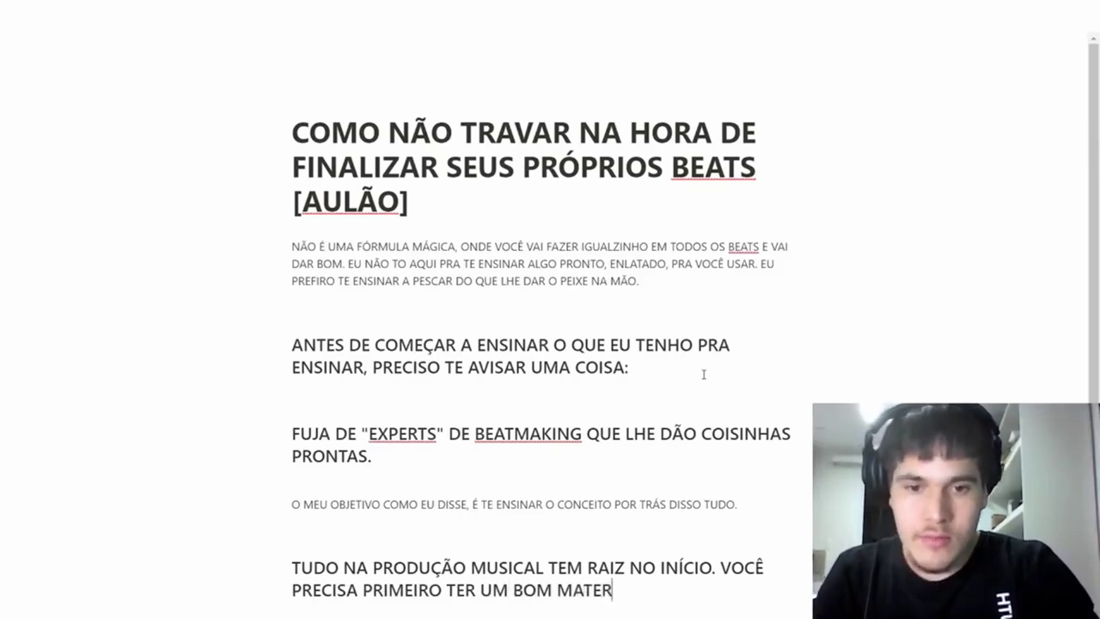
pyautogui.write('IAL PRA TRABALHAR.')
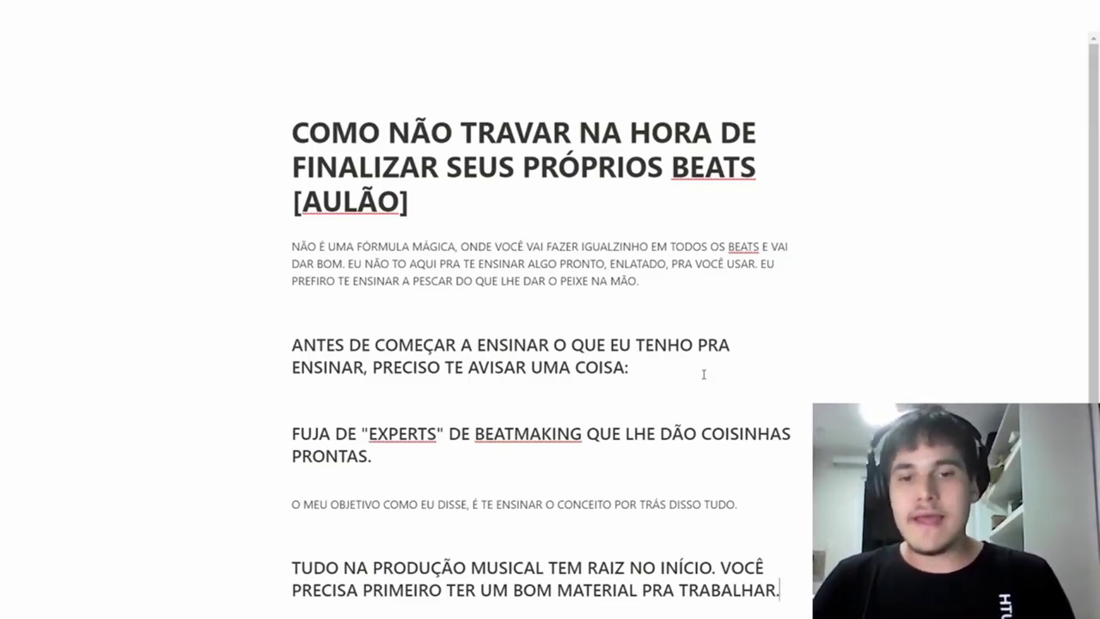
# - Add 'ISSO SIGNIFICA:' with bullets 'TER SAMPLES DE QUALIDADE' and 'TER UMA BOA MELODIA'
pyautogui.press('Return')
pyautogui.write('ISSO SIG')
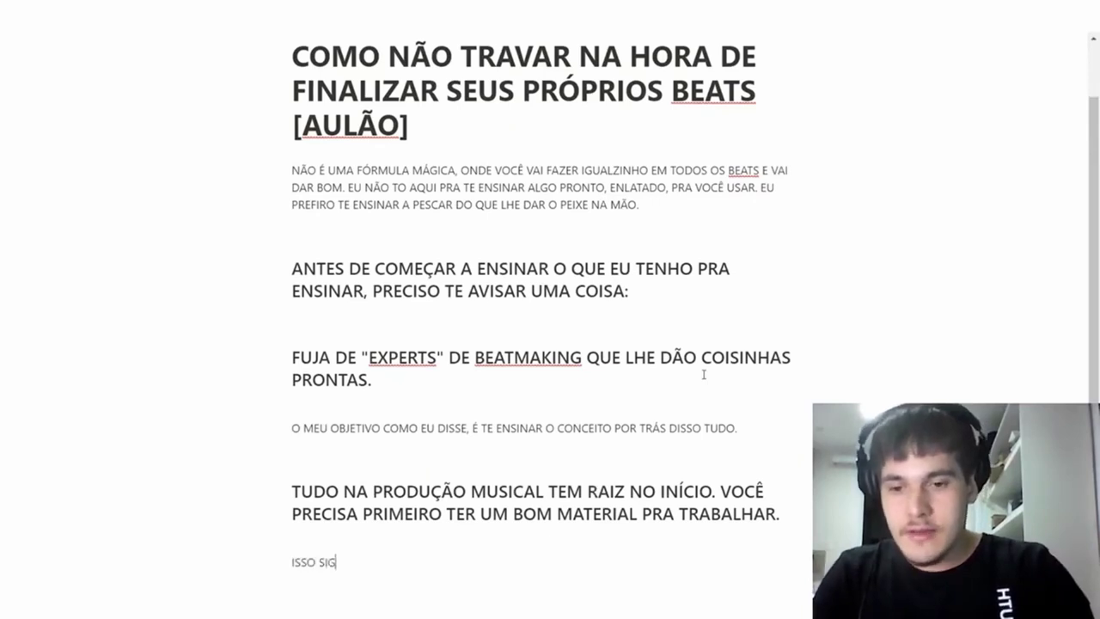
pyautogui.write('NIFICA: TER SA')
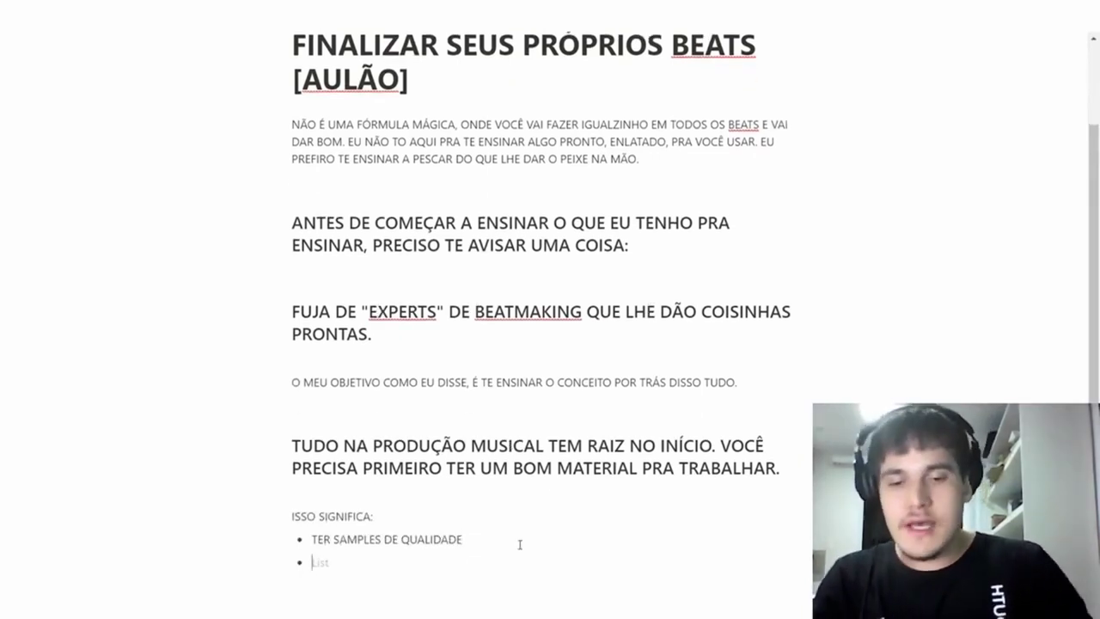
pyautogui.write(' BOA MELODIA')
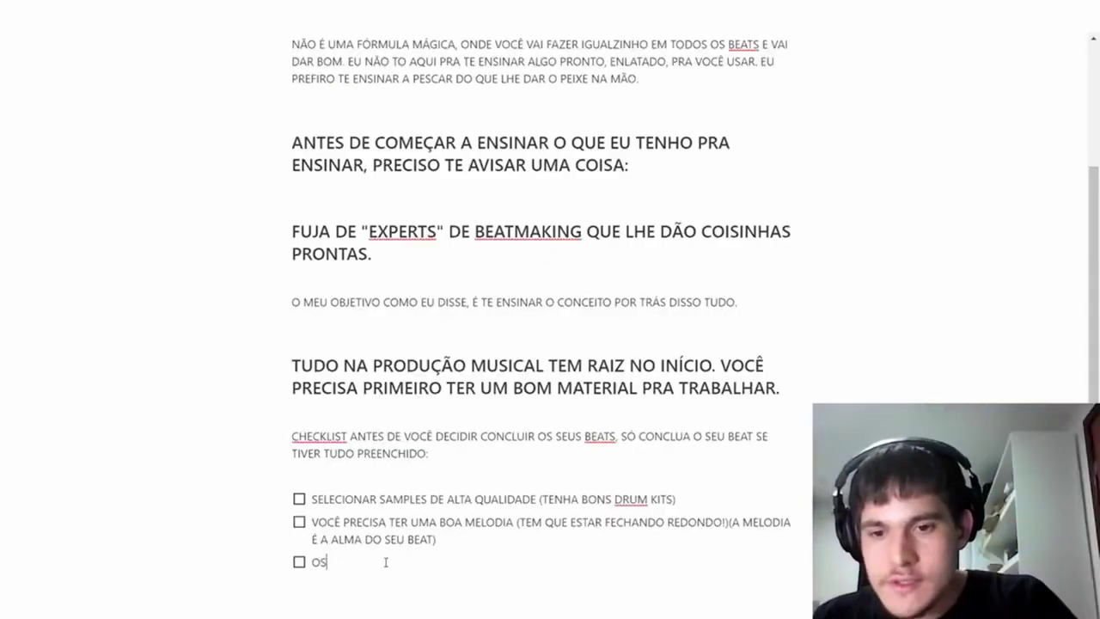
# - Write the third item on harmonized instruments before mixing, then play the FL Studio drum pattern
pyautogui.write('INTRUMENTOS TEM')
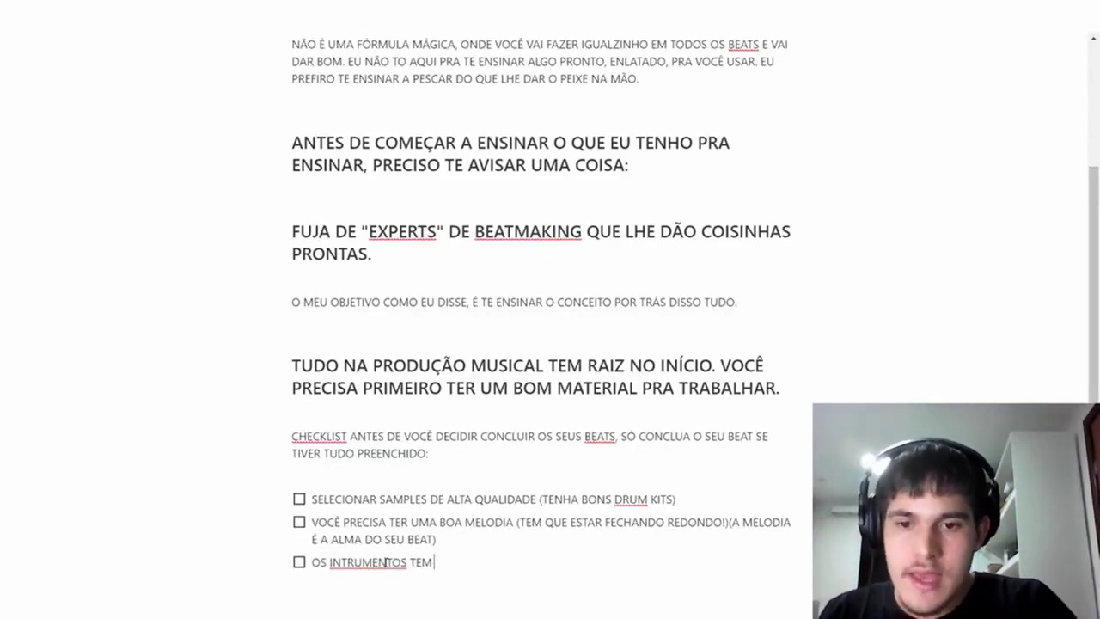
pyautogui.write(' QUE ESTAR BE')
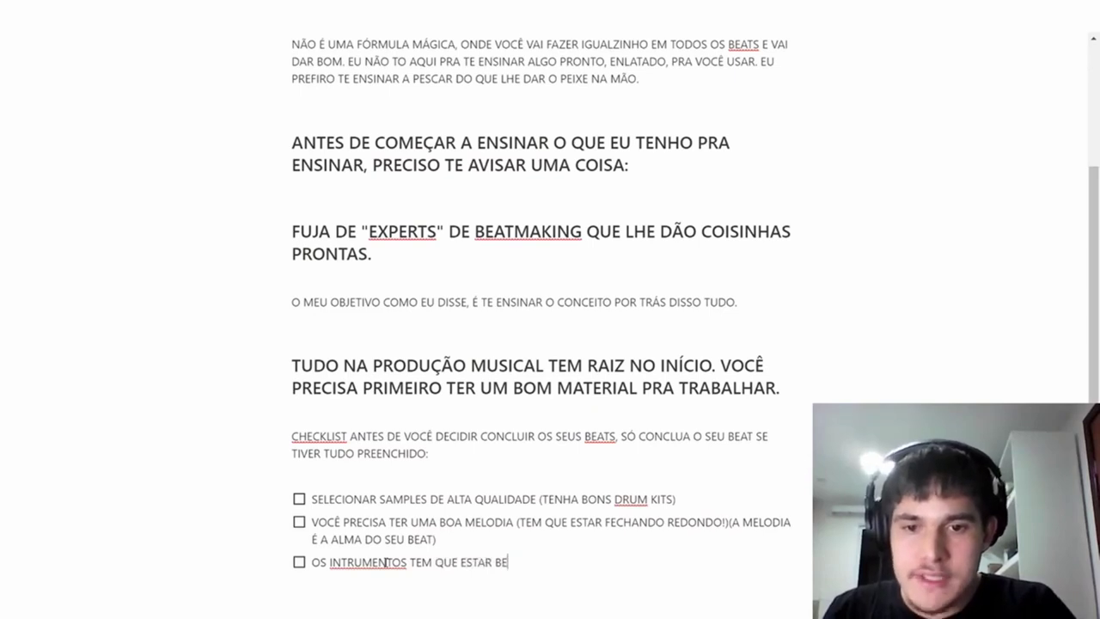
pyautogui.write('M HARMONIZADOS ATÉ MESMO ANTES DA MIXAGEM')
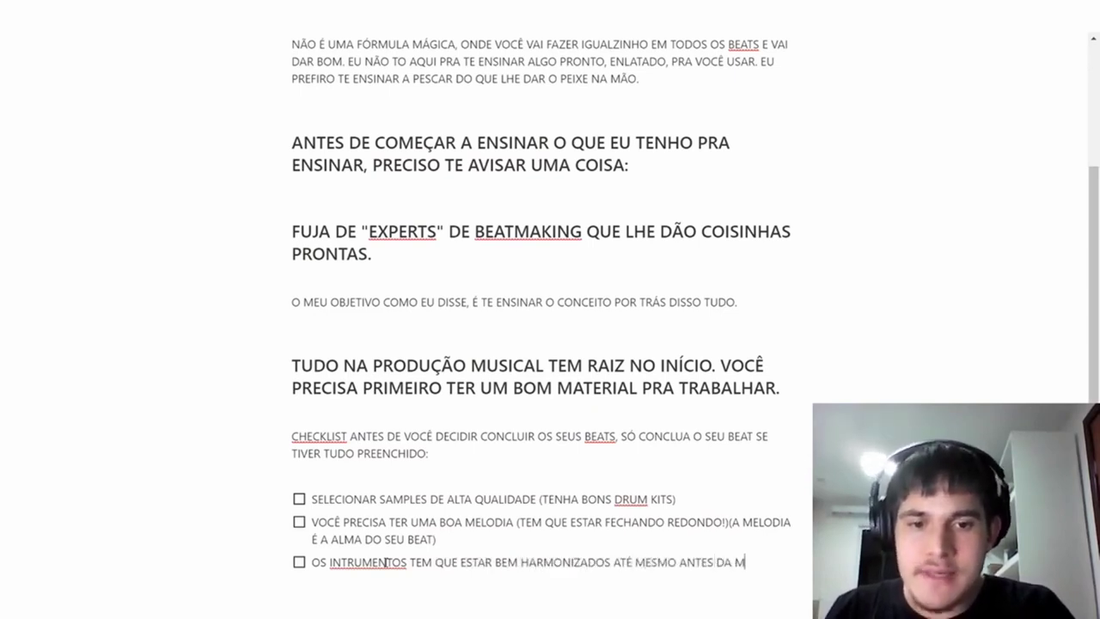
pyautogui.write('.')
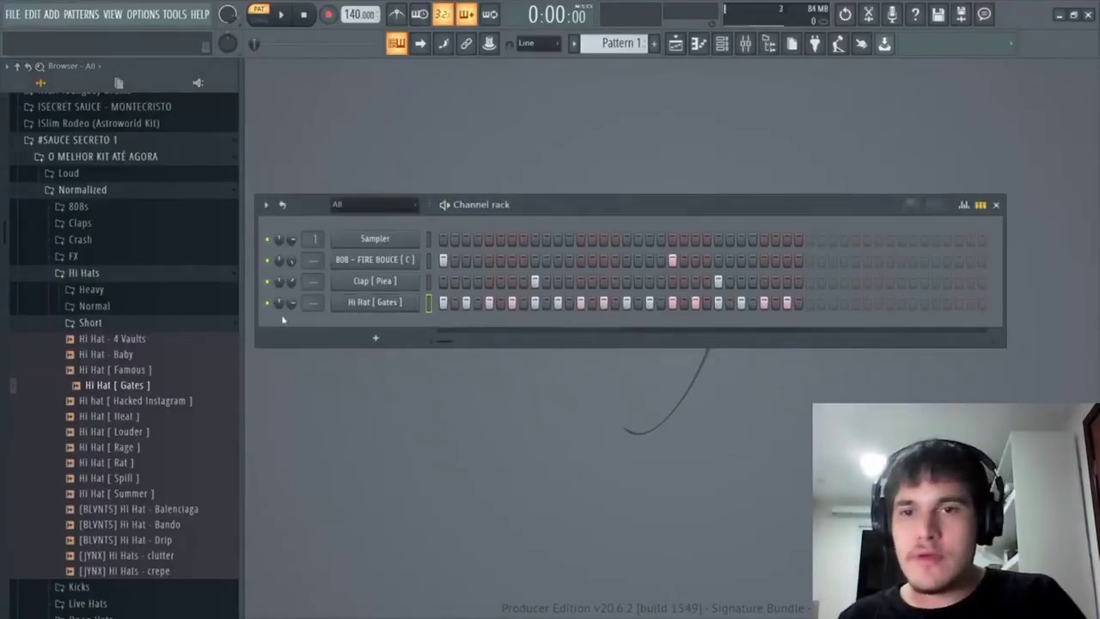
pyautogui.press('space')
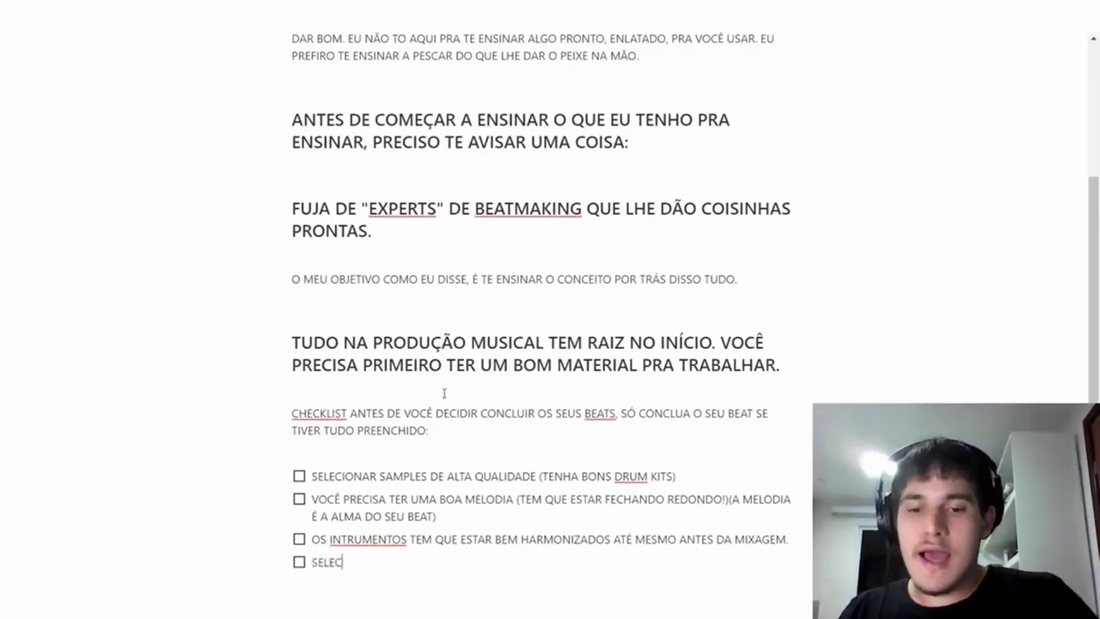
# - Write the fourth item 'SELECIONAR BONS TIMBRES PRA MELODIA/HARMONIA' with its note on poor timbres
pyautogui.write('IONAR BONS TI')
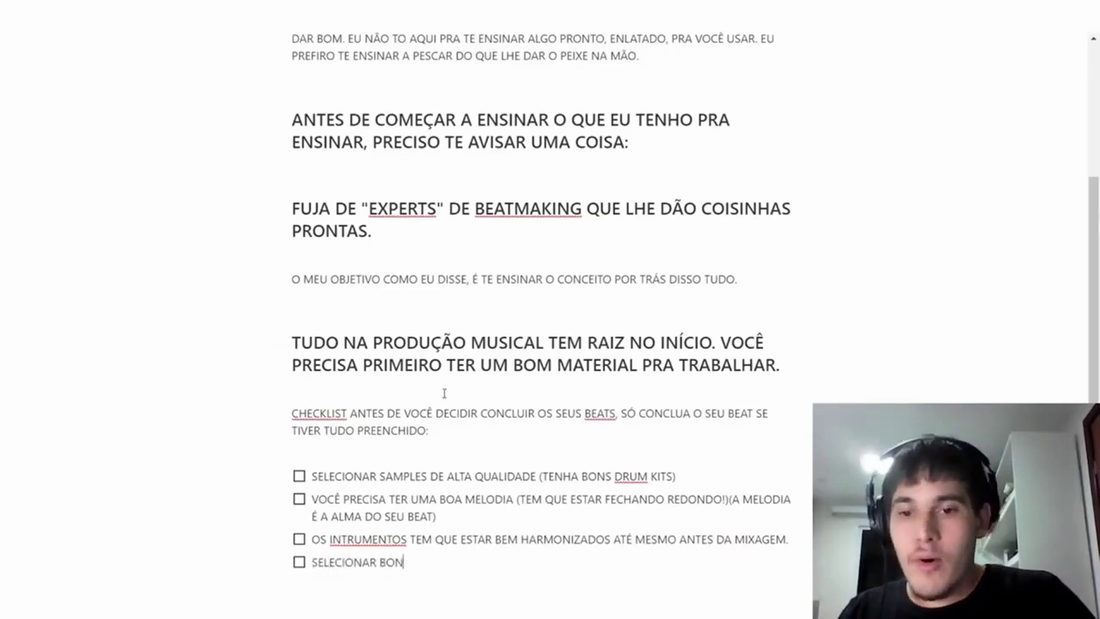
pyautogui.write('MBRES PRA MELO')
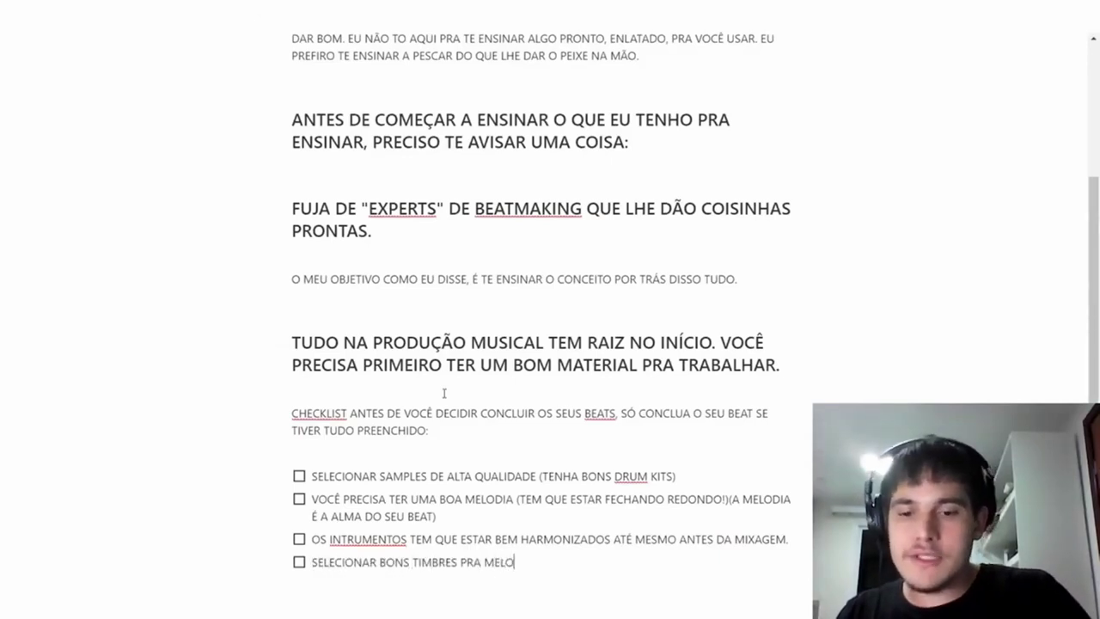
pyautogui.write('DIA/HARMNIA')
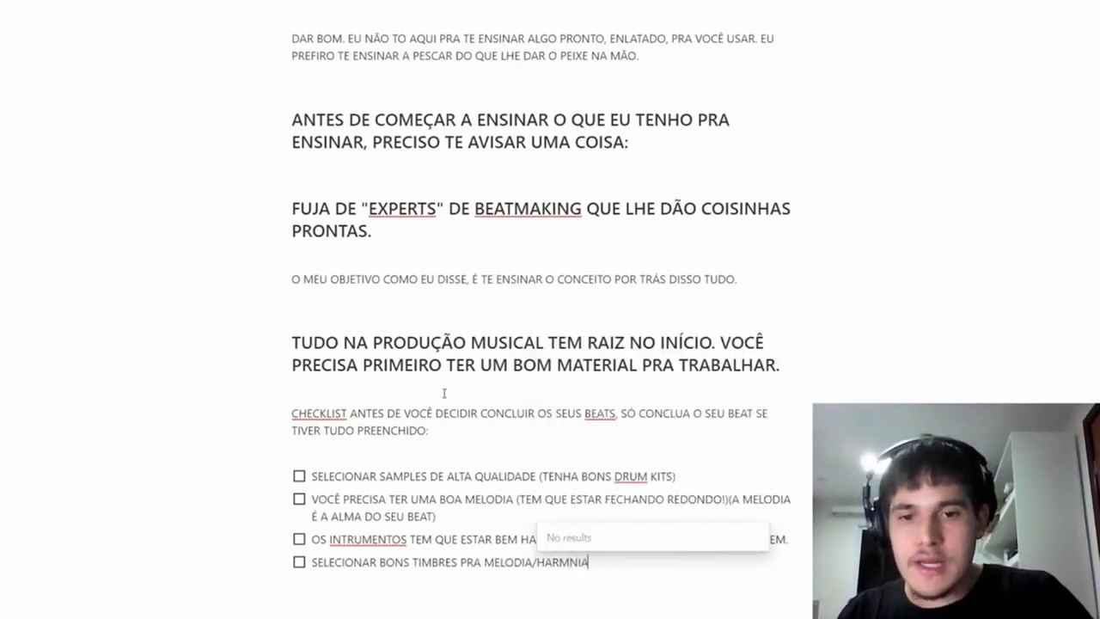
pyautogui.press('BackSpace')
pyautogui.press('BackSpace')
pyautogui.press('BackSpace')
pyautogui.write('ONIA')
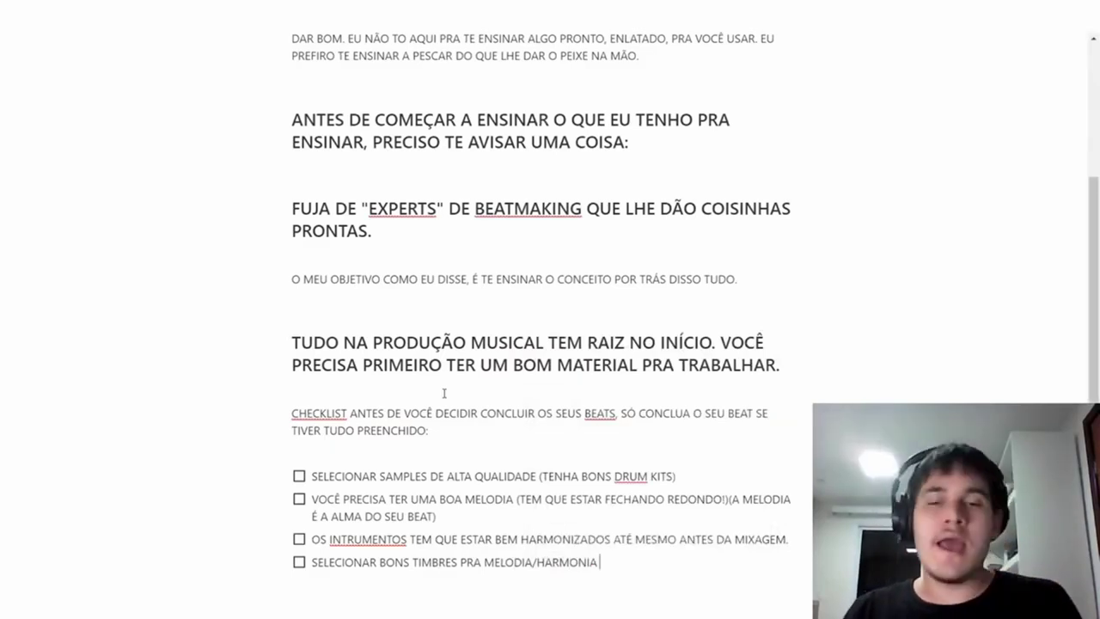
pyautogui.write(' (AS VEZE')
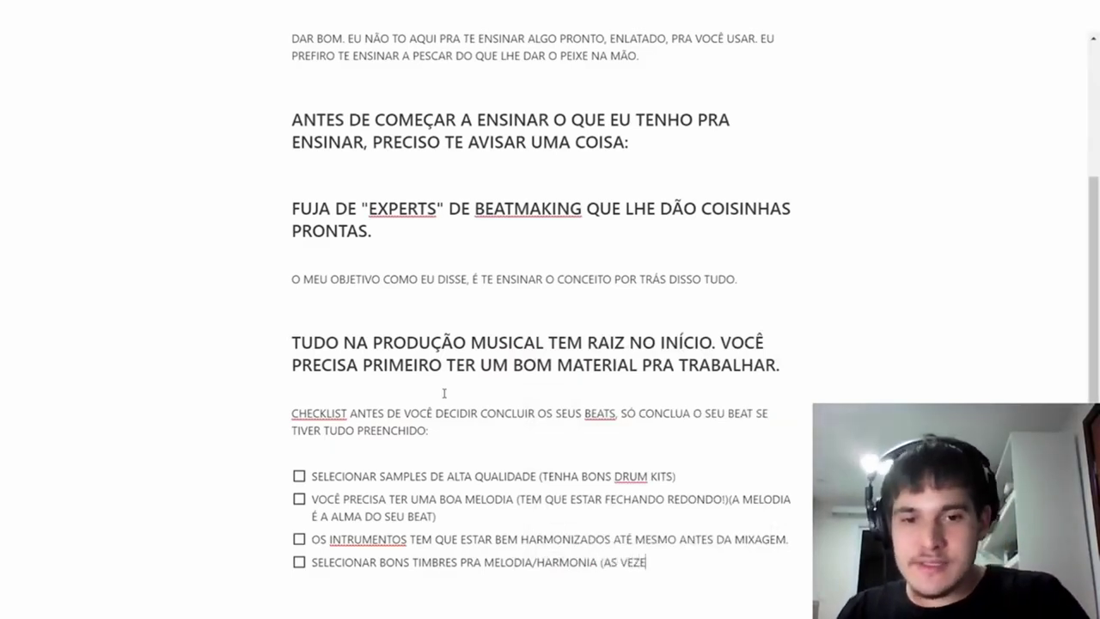
pyautogui.write('S AS SUAS MELODIAS OU H')
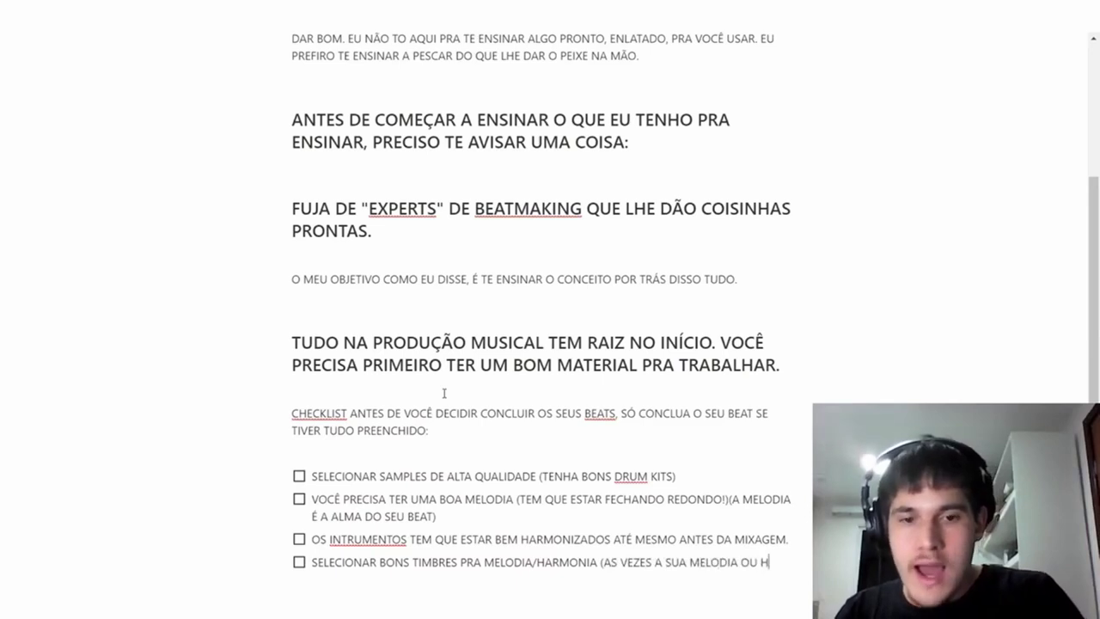
pyautogui.write('ARMONIAS SÃO BOAS, PORÉM')
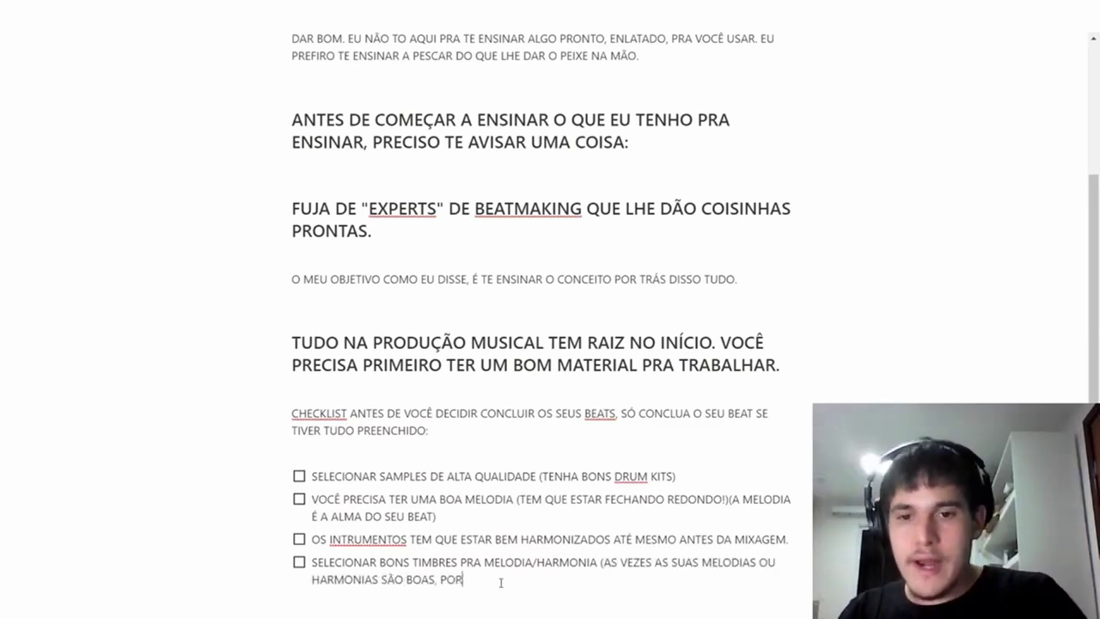
pyautogui.write(', O TIMBRE QUE VOCÊ ESCOLHEU TORNA ELAS R')
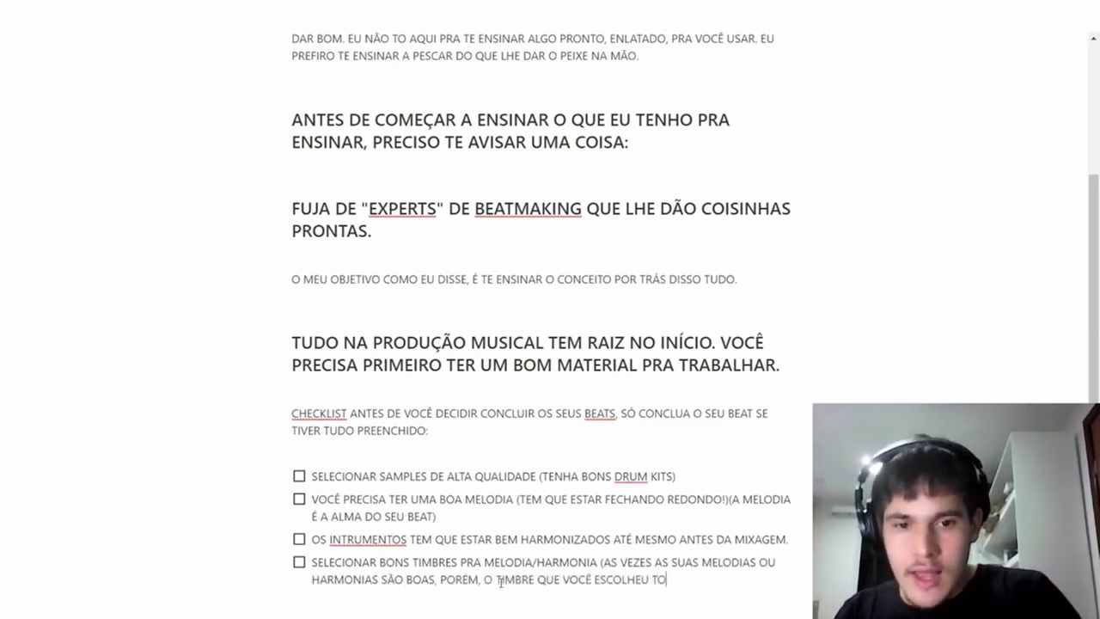
pyautogui.write('UINS)')
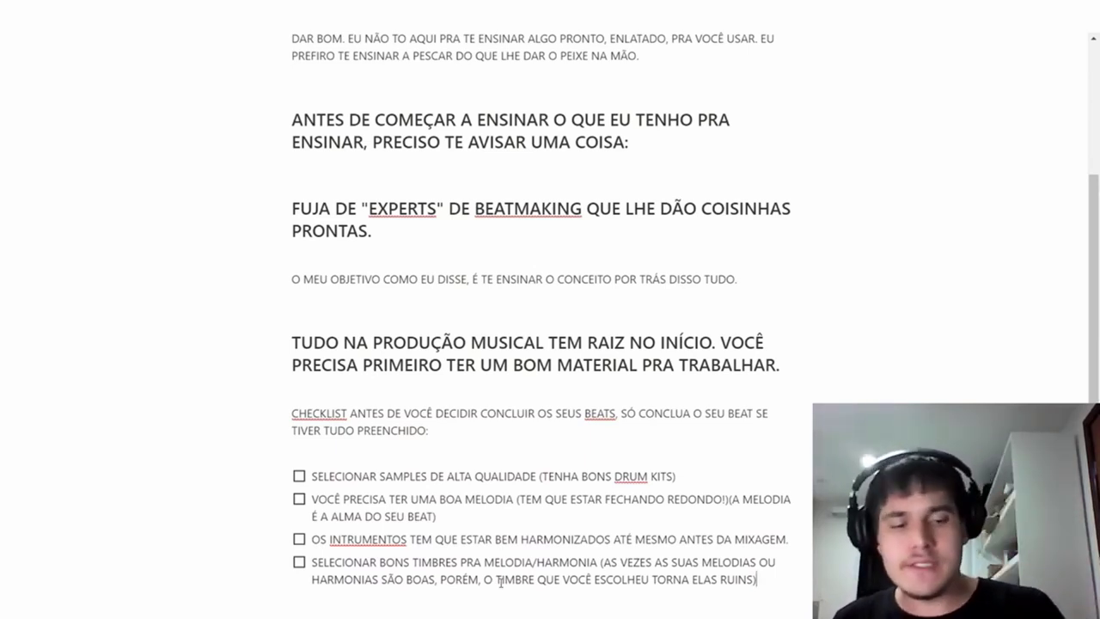
# - Add a fifth to-do about using a musical scale to compose the beat's instruments
pyautogui.press('Return')
pyautogui.write('SE CERT')
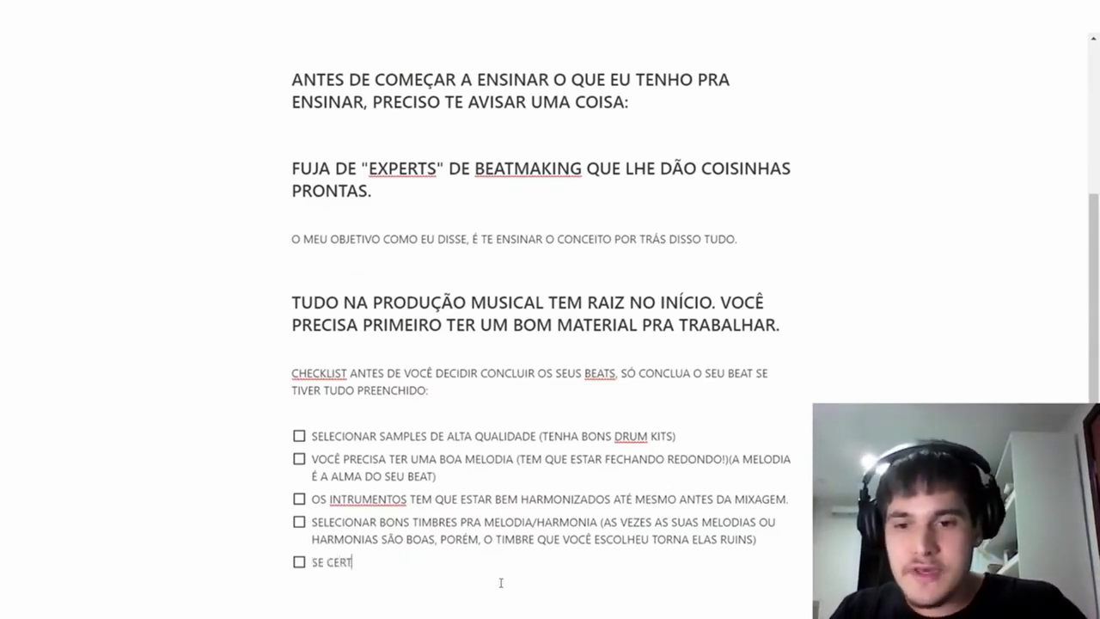
pyautogui.write('IFIQUE QUE VOCÊ US')
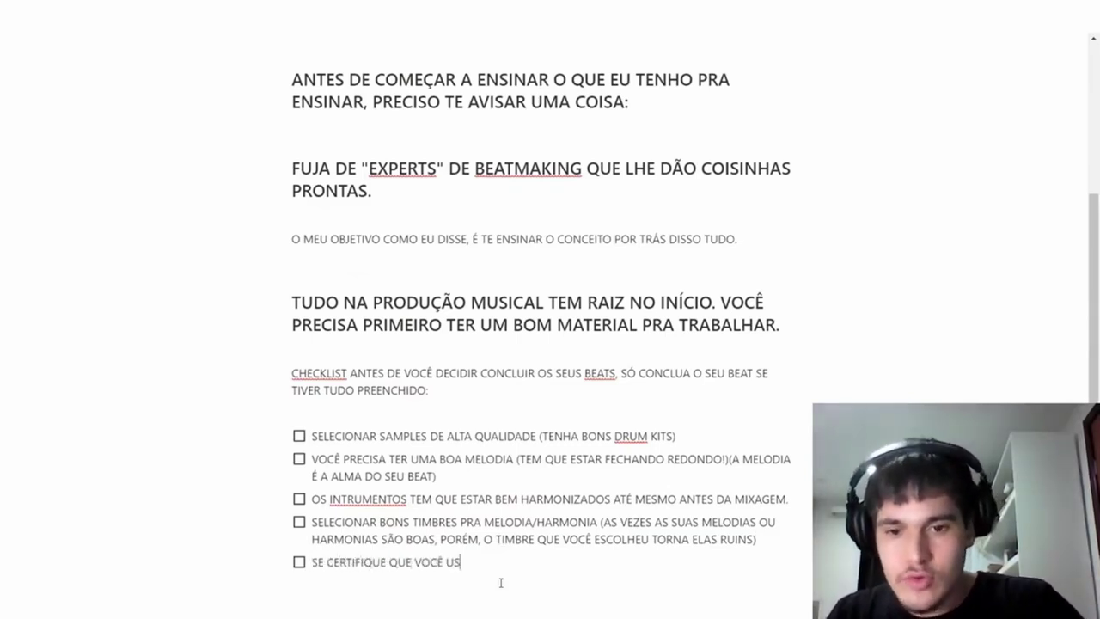
pyautogui.write('OU UMA ESCALA MU')
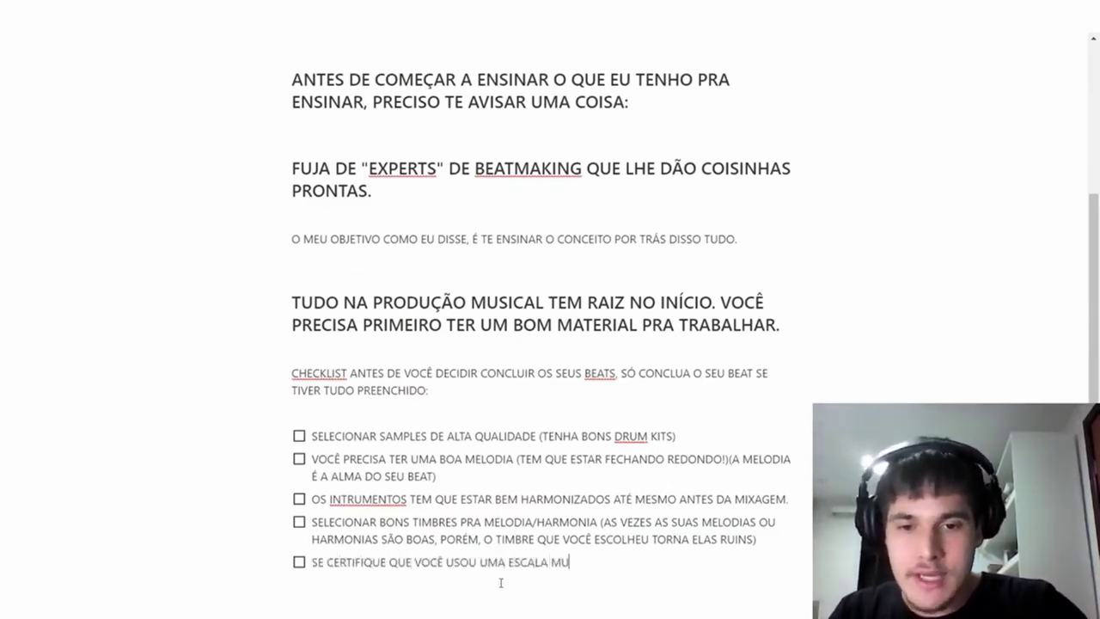
pyautogui.write('SICAL PRA V')
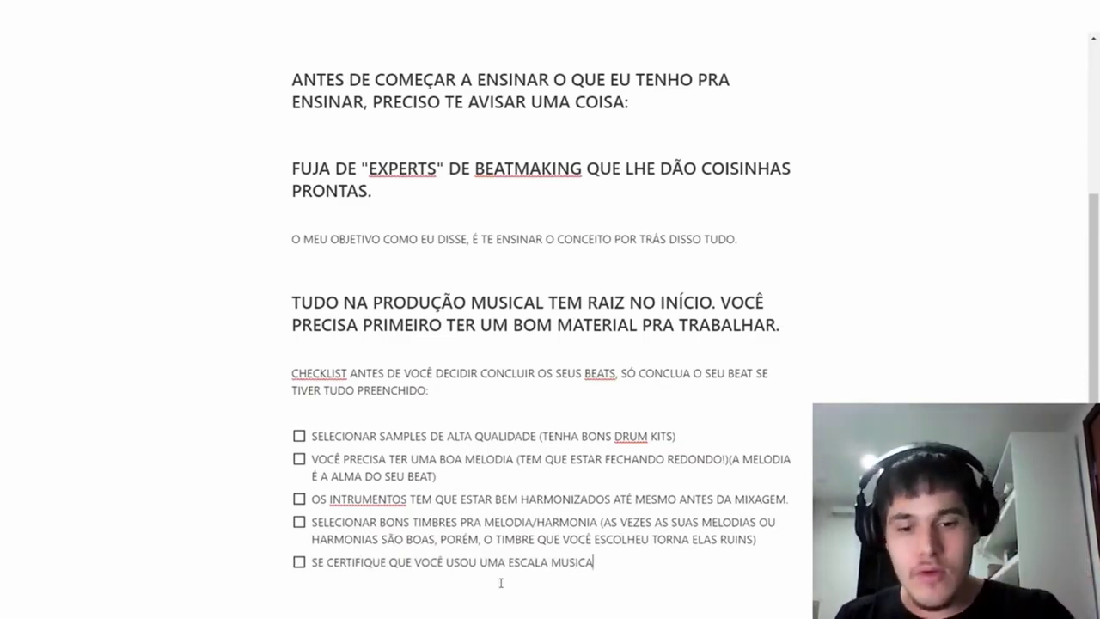
pyautogui.write('OCÊ COMPOR OS')
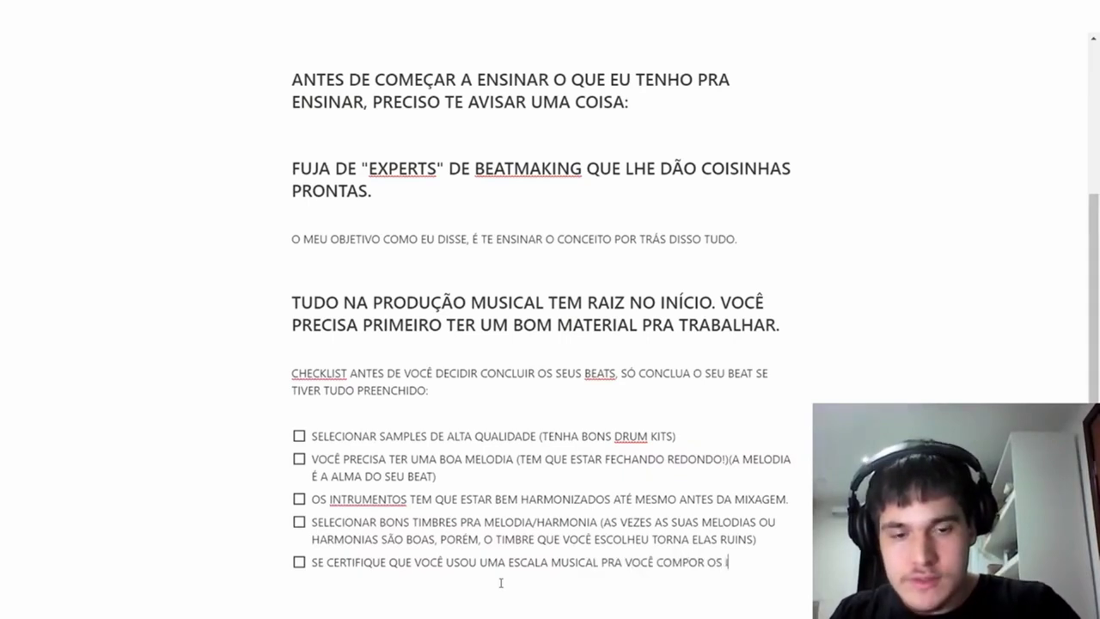
pyautogui.press('BackSpace')
pyautogui.press('BackSpace')
pyautogui.write('ENTOS DO SEIU B')
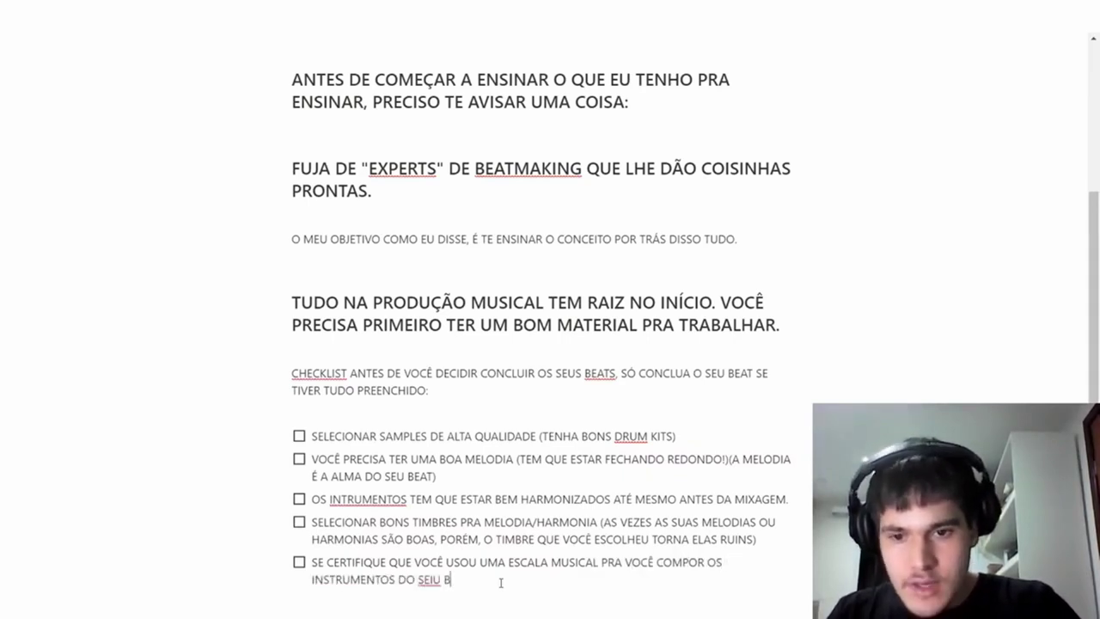
pyautogui.press('BackSpace')
pyautogui.press('BackSpace')
pyautogui.press('BackSpace')
pyautogui.press('BackSpace')
pyautogui.write('U BEAT.')
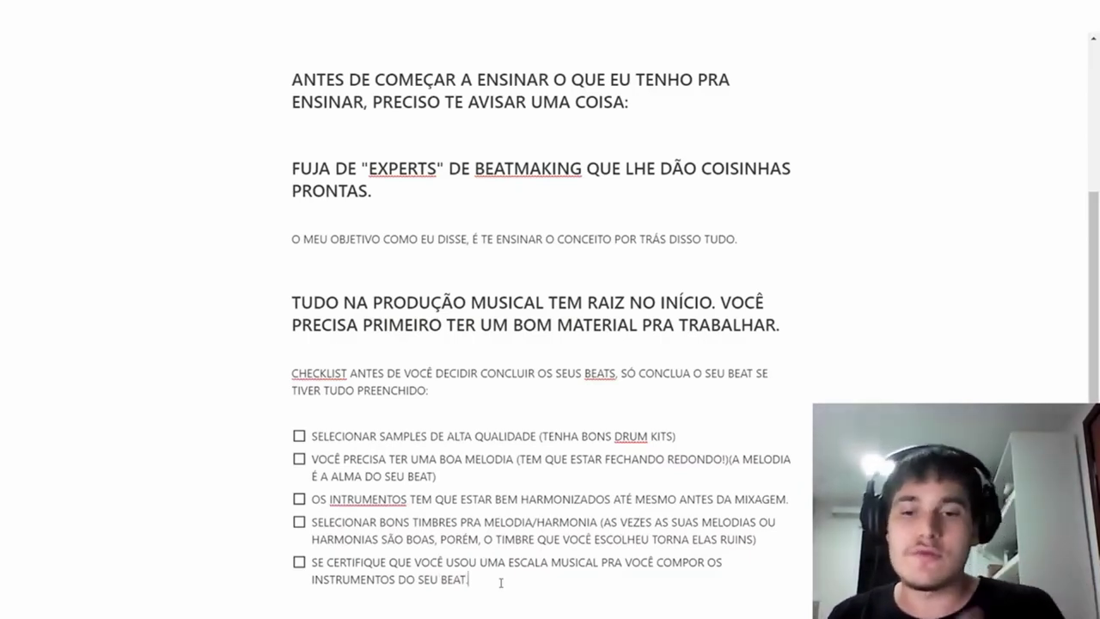
pyautogui.write('(')
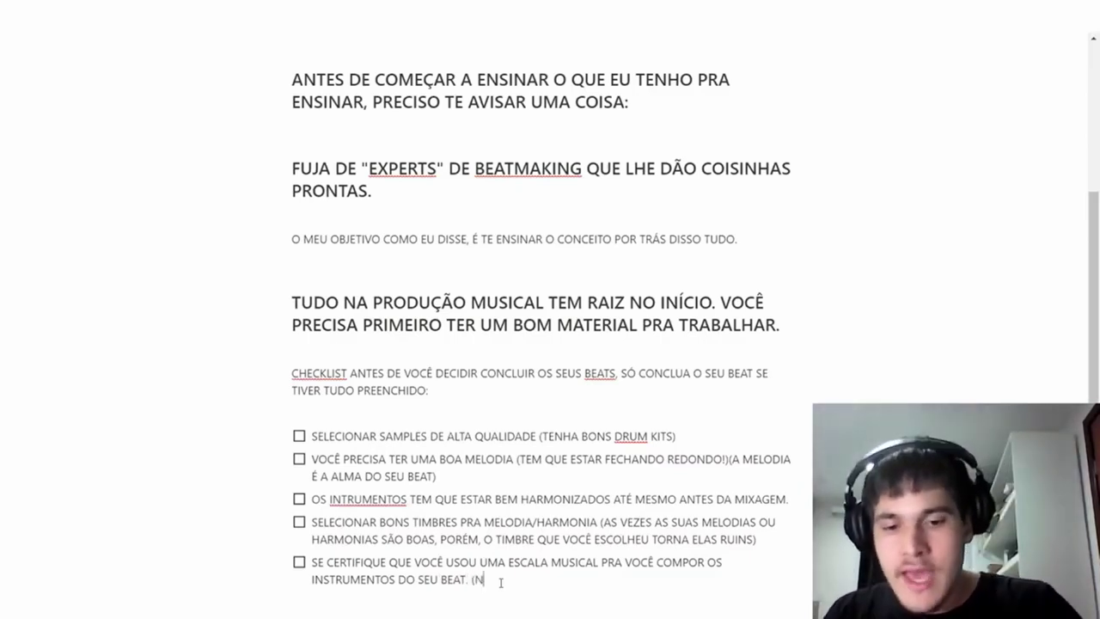
pyautogui.write('NÃO QUEIRA TENTAR NOTAS NA')
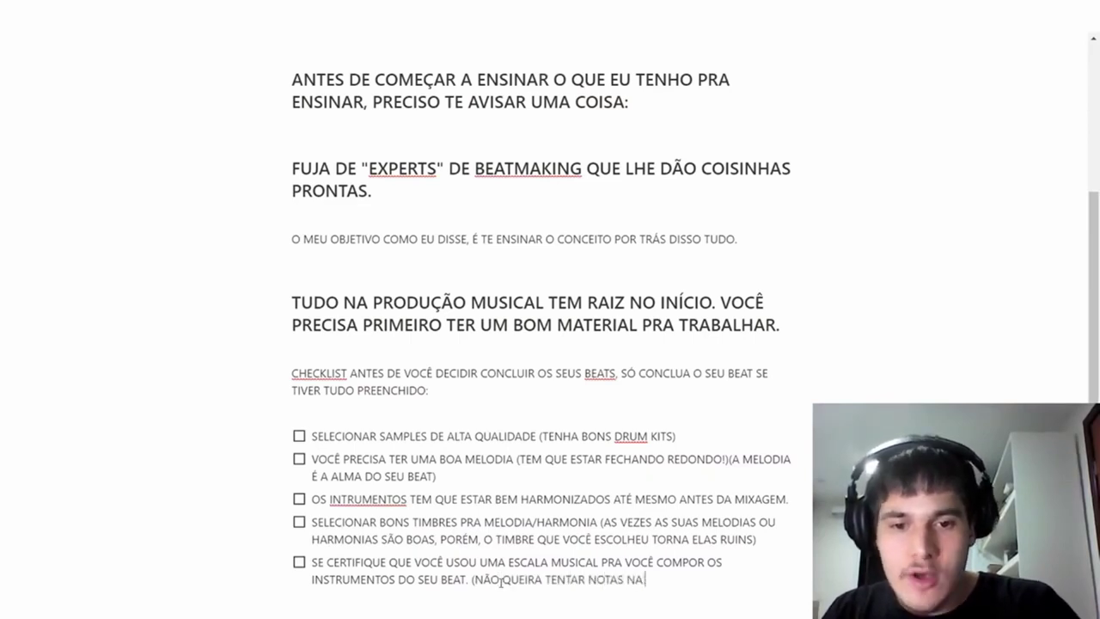
pyautogui.write(' SORTE)')
# - Scroll down to review the completed five-item beat checklist
pyautogui.scroll(-3, 501, 582)
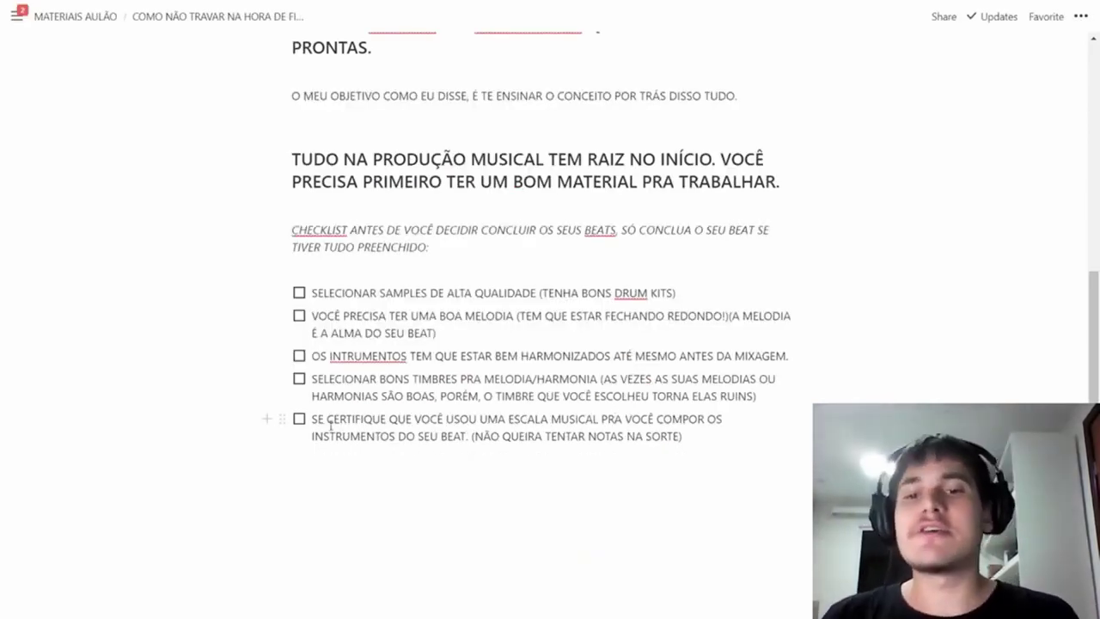